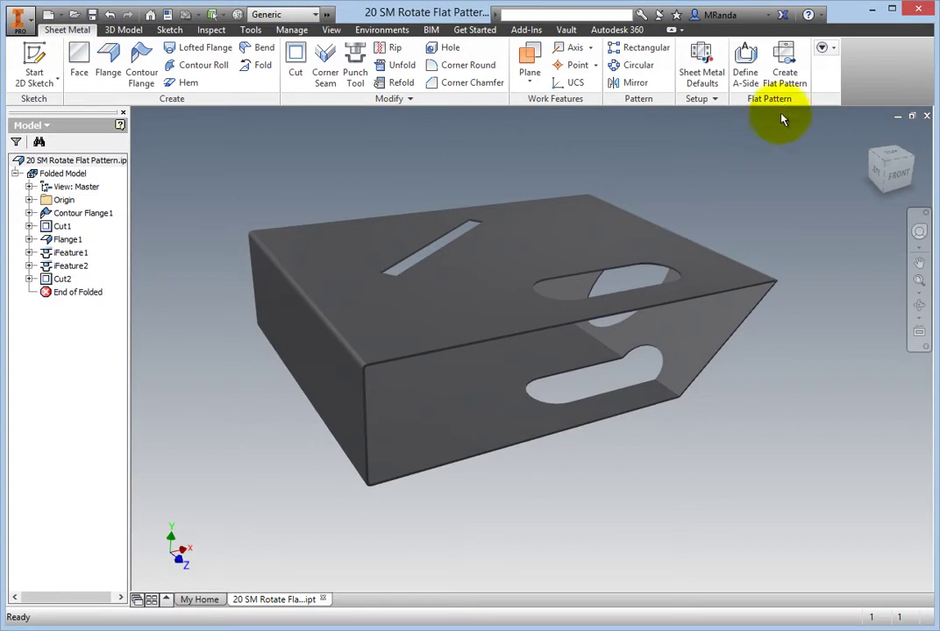
Step: Generate the flat pattern and open its definition settings on the Default orientation
{"action": "left_click", "coordinate": [788, 62]}
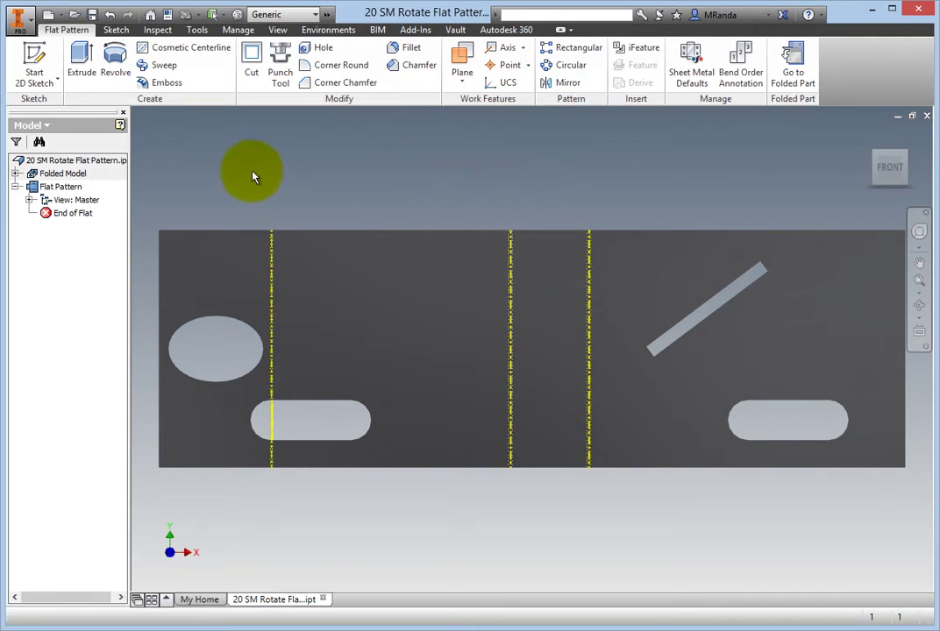
{"action": "right_click", "coordinate": [72, 195]}
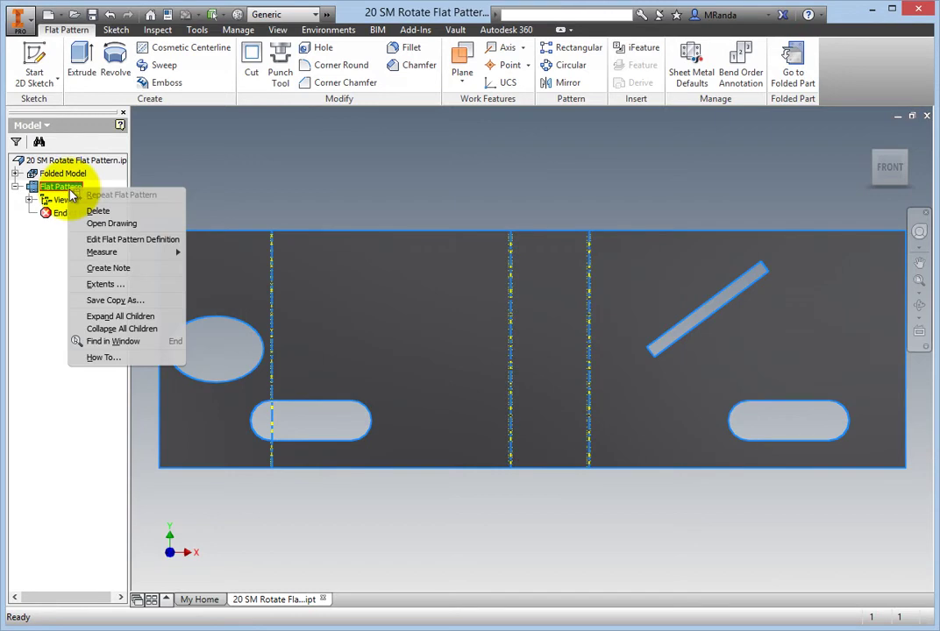
{"action": "left_click", "coordinate": [134, 241]}
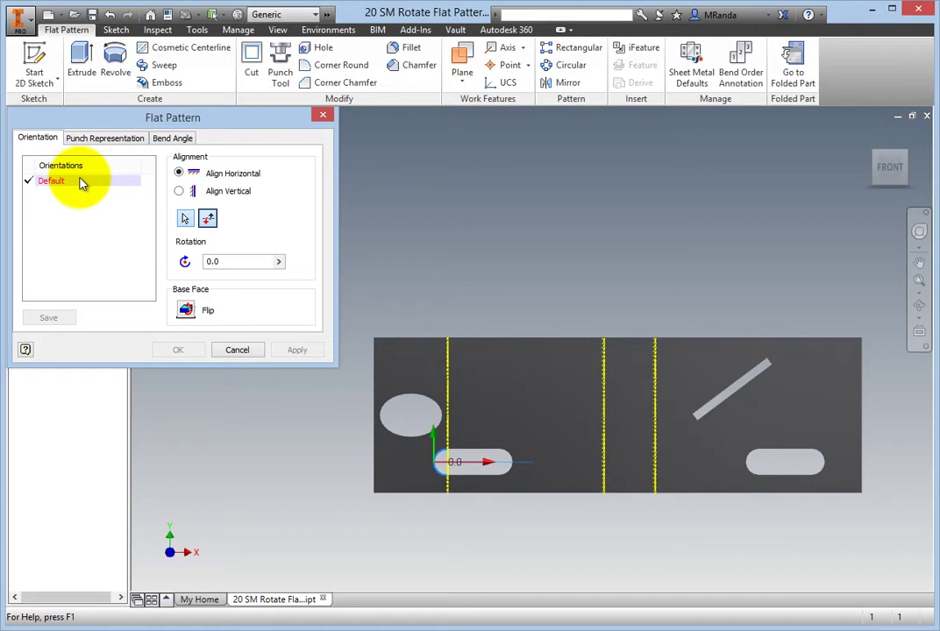
Step: Add a new orientation from Default named 'New Orientation' and make it active
{"action": "right_click", "coordinate": [58, 184]}
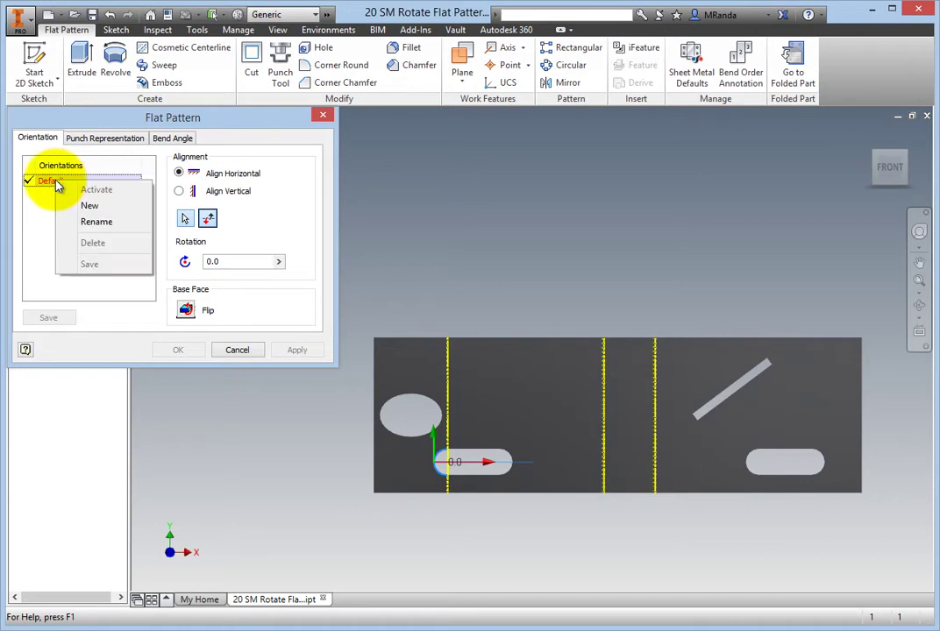
{"action": "left_click", "coordinate": [92, 207]}
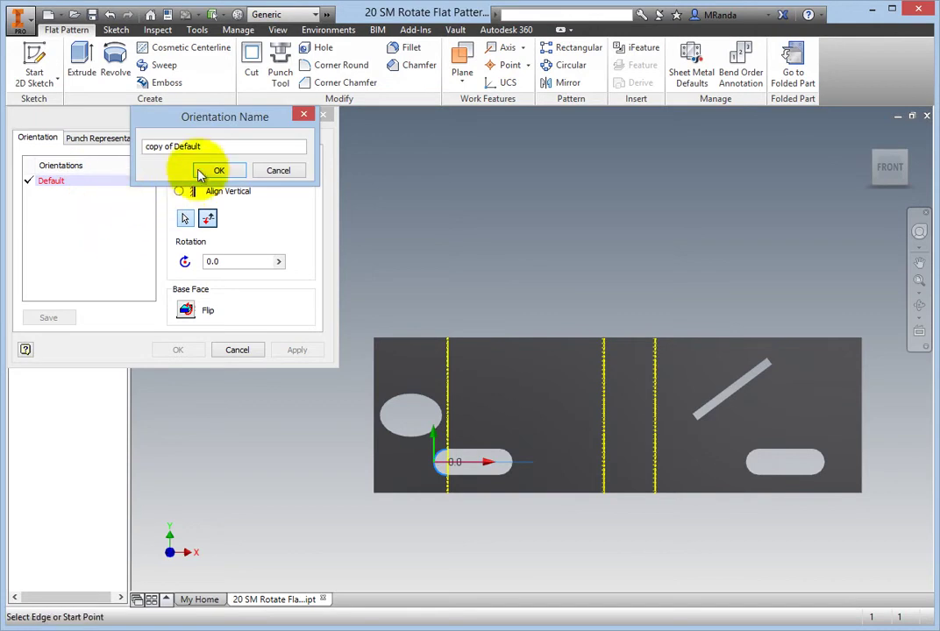
{"action": "left_click_drag", "start_coordinate": [221, 146], "coordinate": [63, 158]}
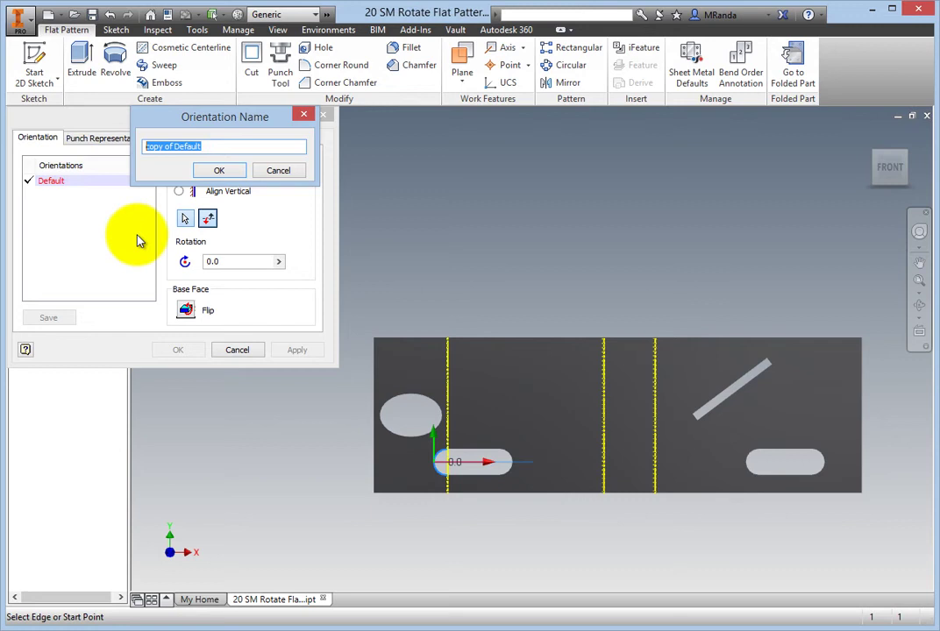
{"action": "type", "text": "New Orientation"}
{"action": "left_click", "coordinate": [230, 173]}
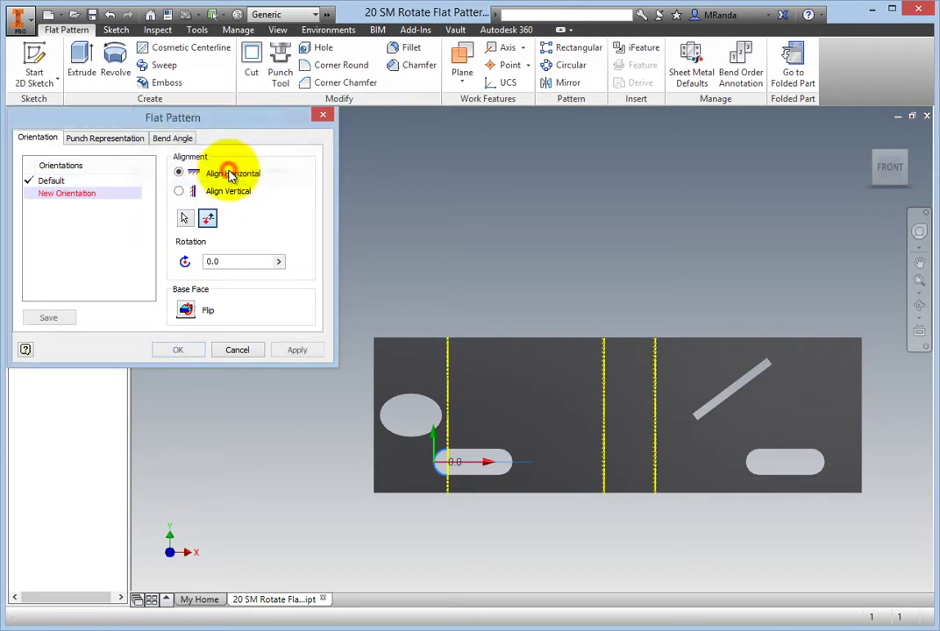
{"action": "double_click", "coordinate": [80, 194]}
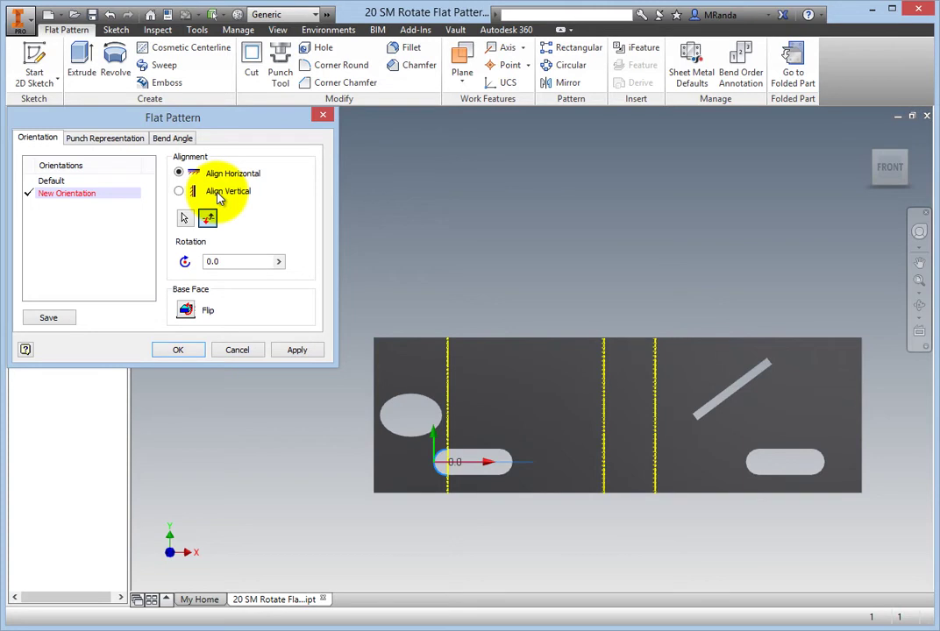
Step: Align New Orientation vertically to the slanted slot's edge so that slot stands upright
{"action": "left_click", "coordinate": [179, 191]}
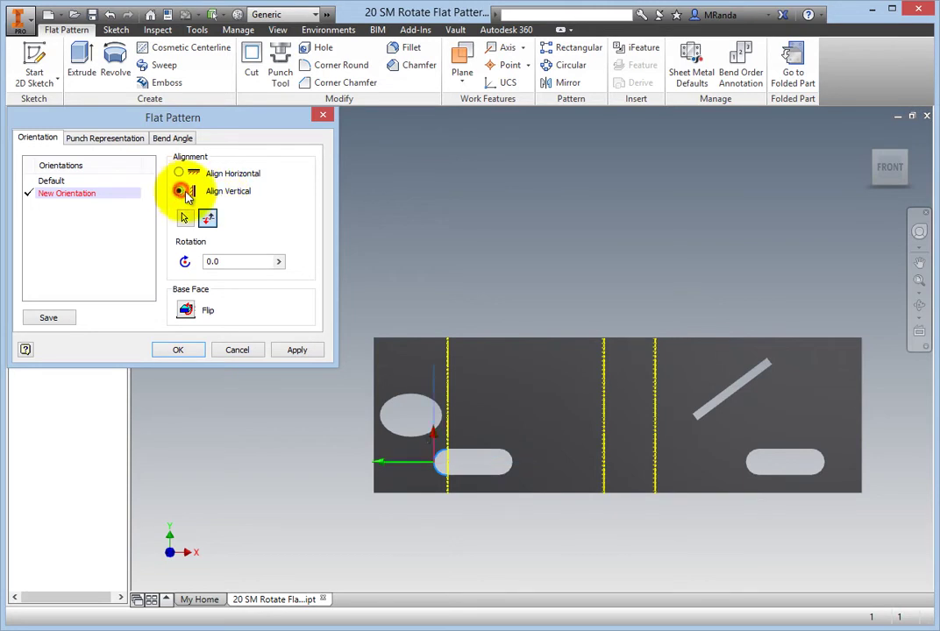
{"action": "left_click", "coordinate": [297, 351]}
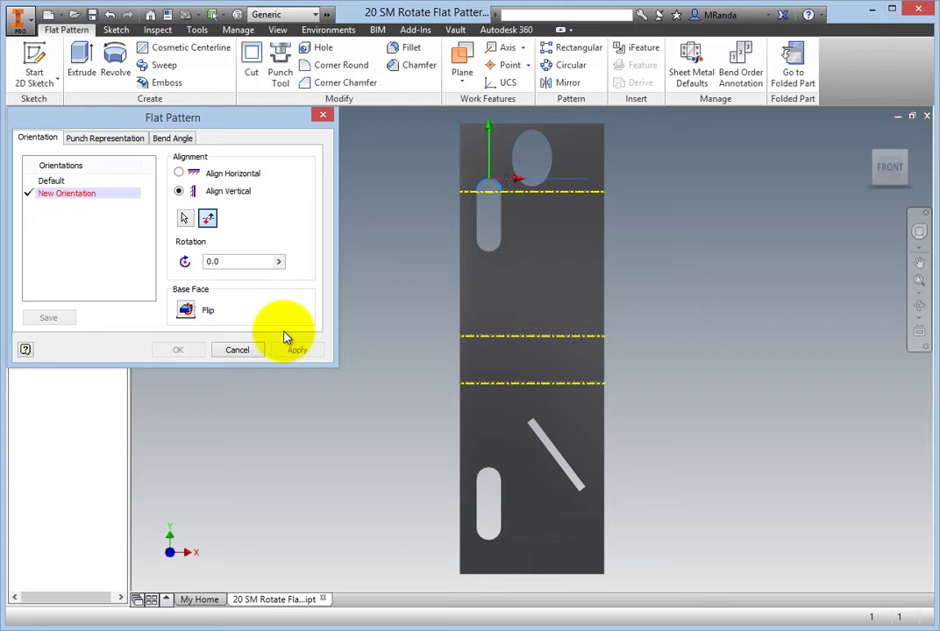
{"action": "left_click", "coordinate": [186, 219]}
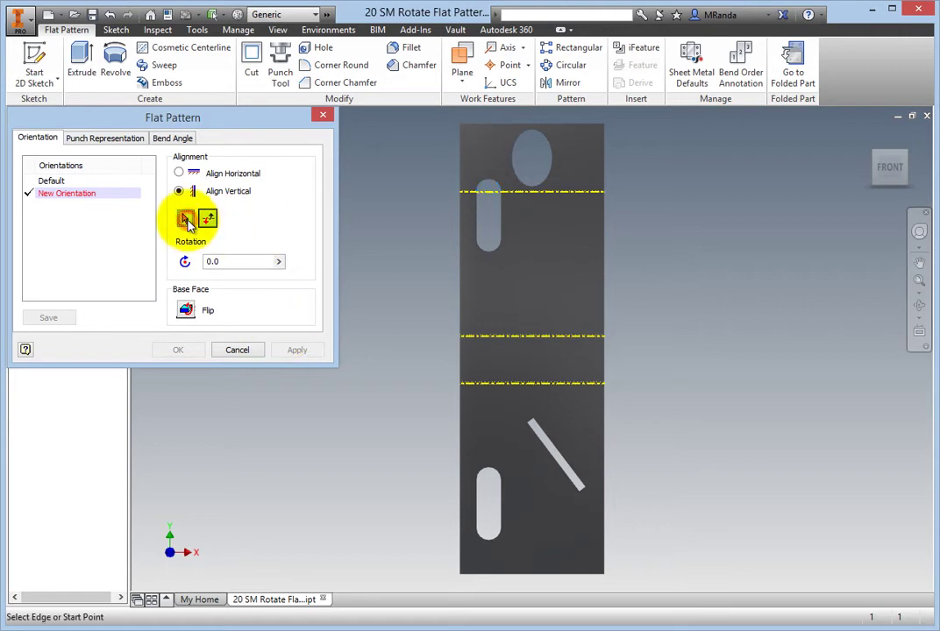
{"action": "left_click", "coordinate": [557, 467]}
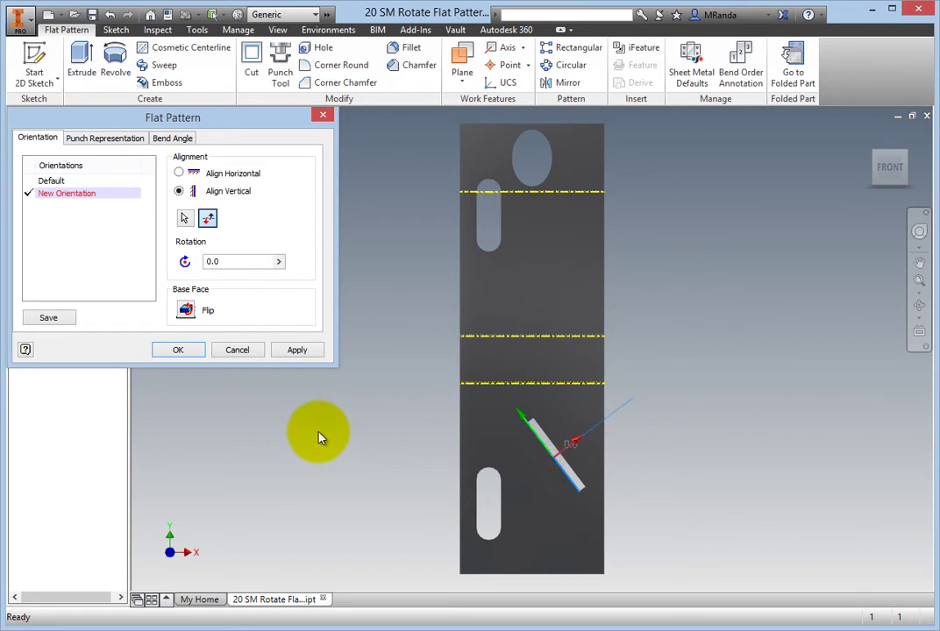
{"action": "left_click", "coordinate": [301, 351]}
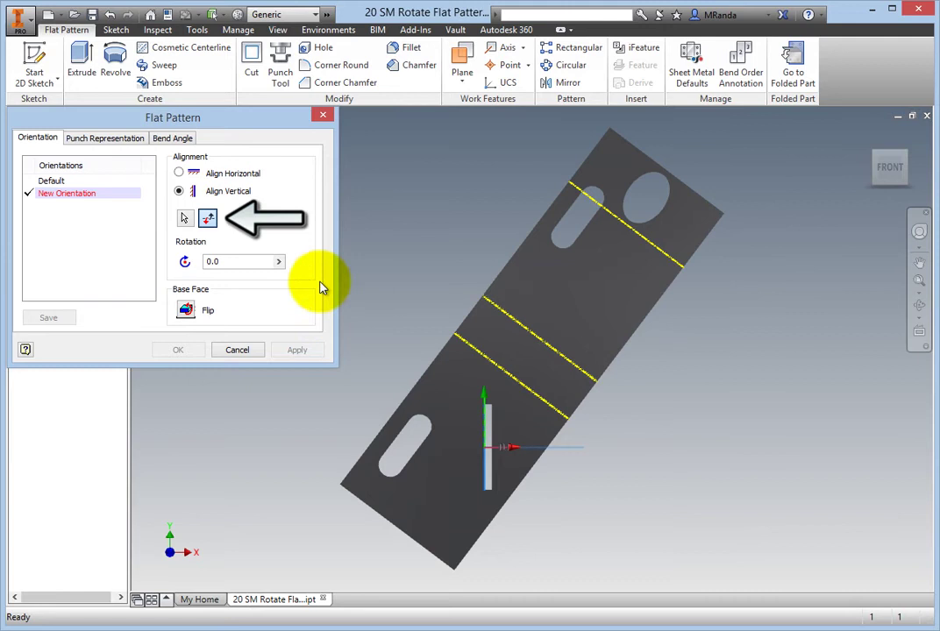
Step: Flip the alignment direction, then switch New Orientation to horizontal alignment on the slot edge
{"action": "left_click", "coordinate": [209, 219]}
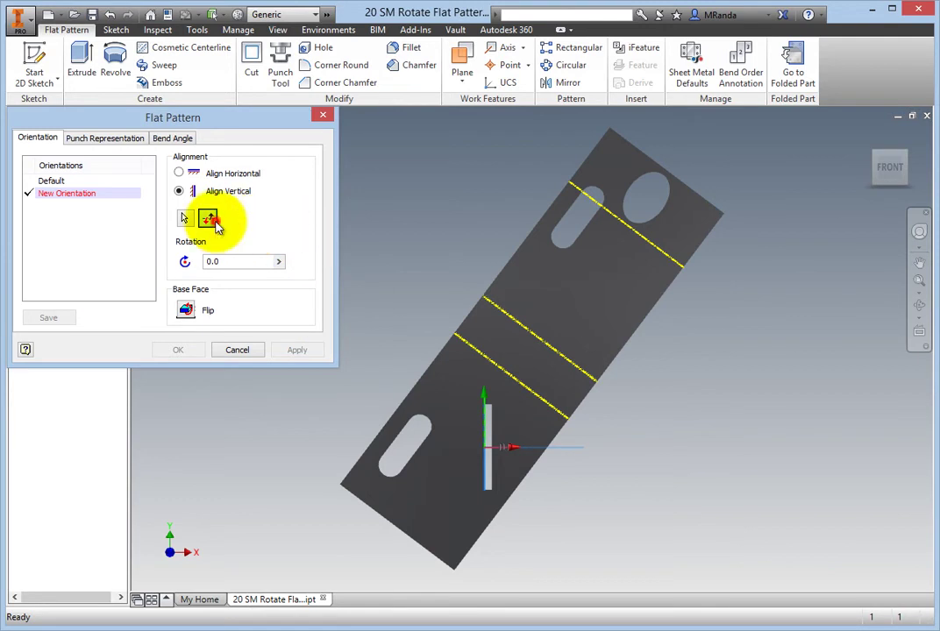
{"action": "left_click", "coordinate": [298, 350]}
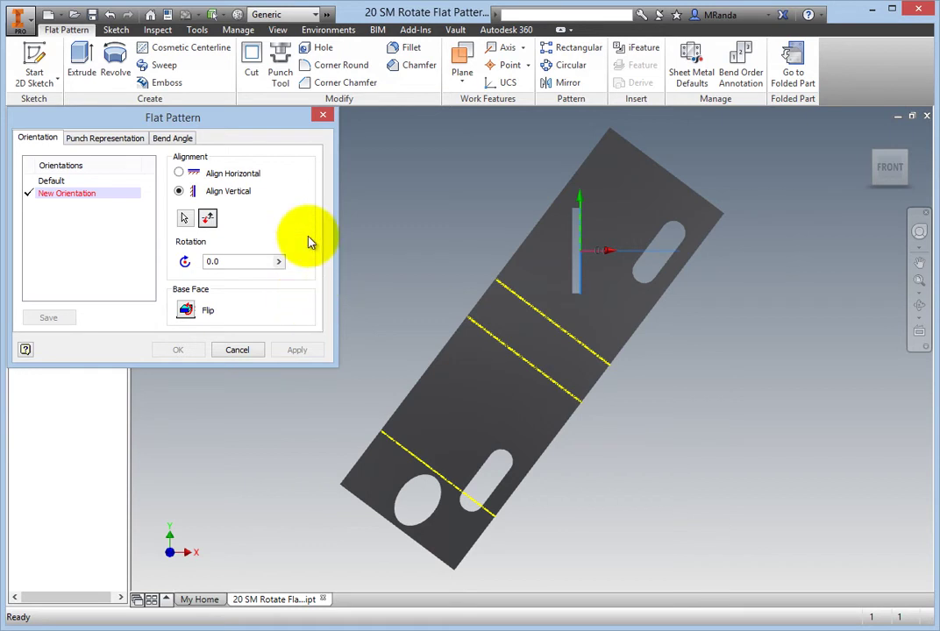
{"action": "left_click", "coordinate": [179, 174]}
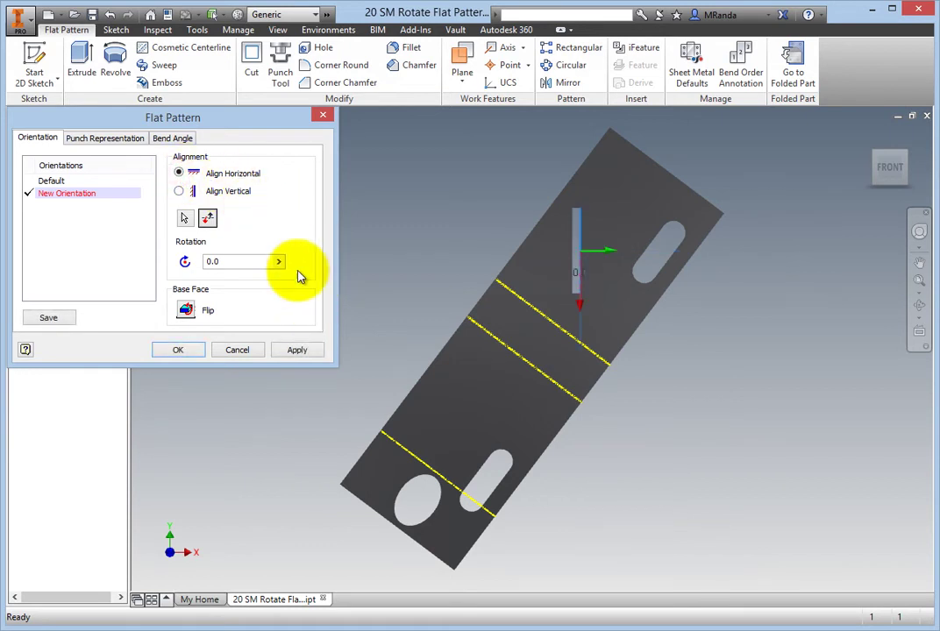
{"action": "left_click", "coordinate": [299, 352]}
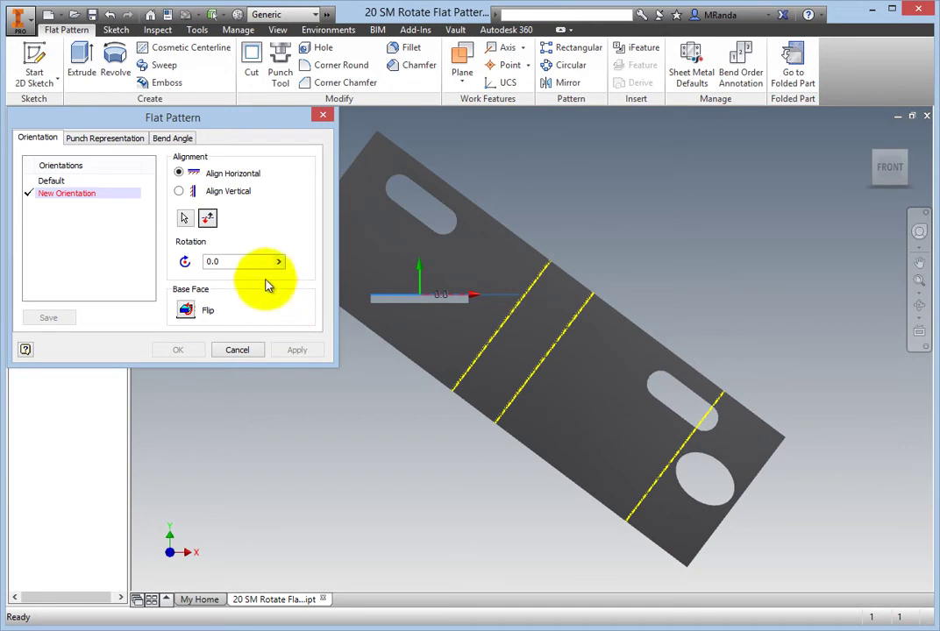
Step: Align the flat pattern horizontally to its top edge
{"action": "left_click", "coordinate": [185, 218]}
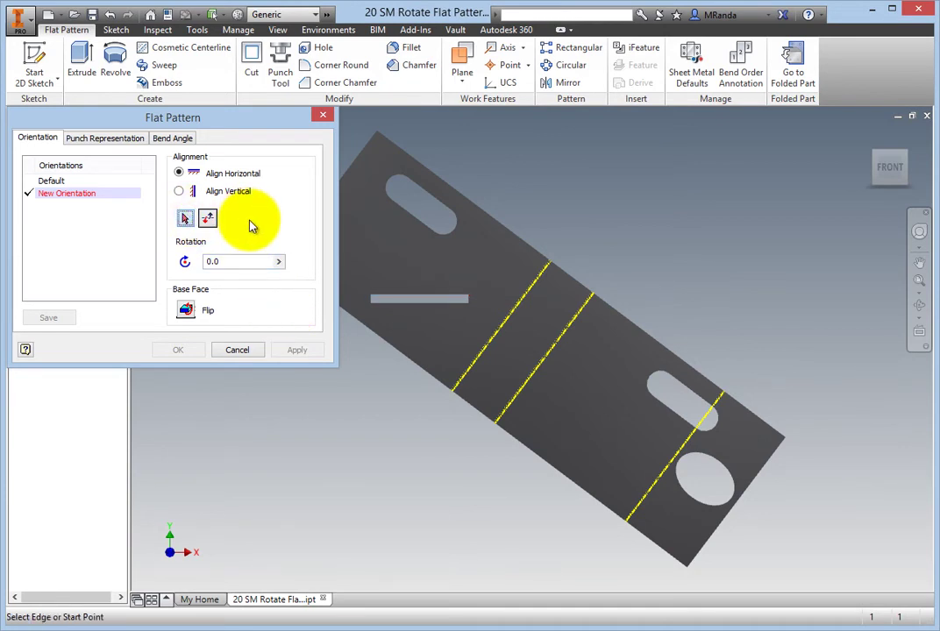
{"action": "left_click", "coordinate": [523, 248]}
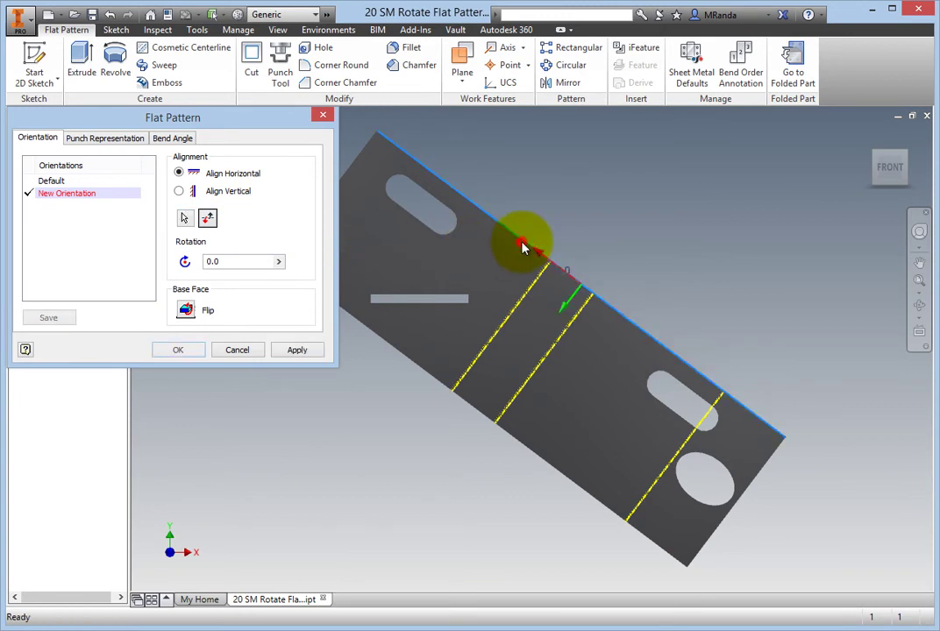
{"action": "left_click", "coordinate": [303, 350]}
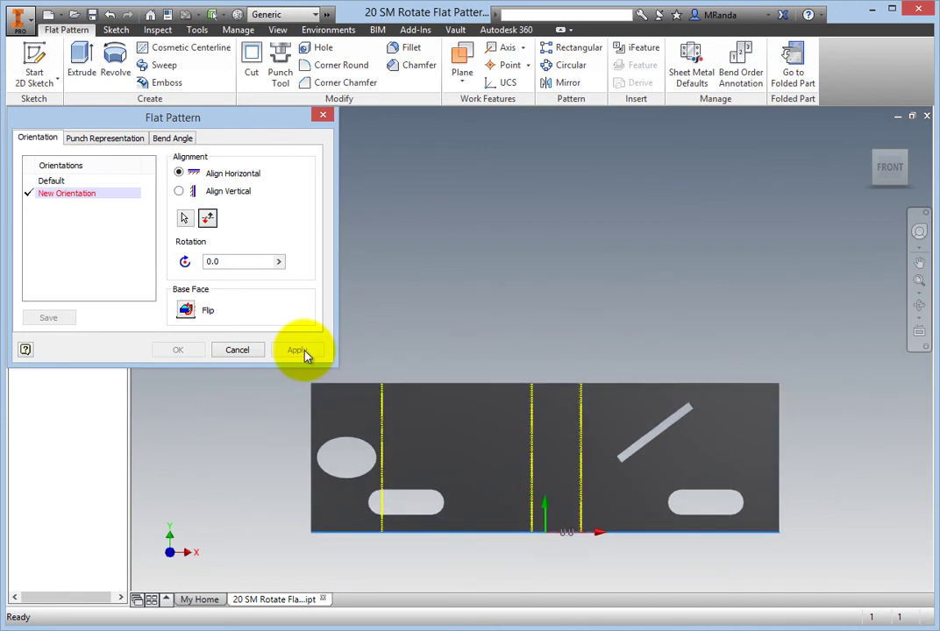
Step: Set the New Orientation rotation to 22.5 degrees and apply it
{"action": "left_click", "coordinate": [226, 262]}
{"action": "double_click", "coordinate": [226, 262]}
{"action": "type", "text": "22.5"}
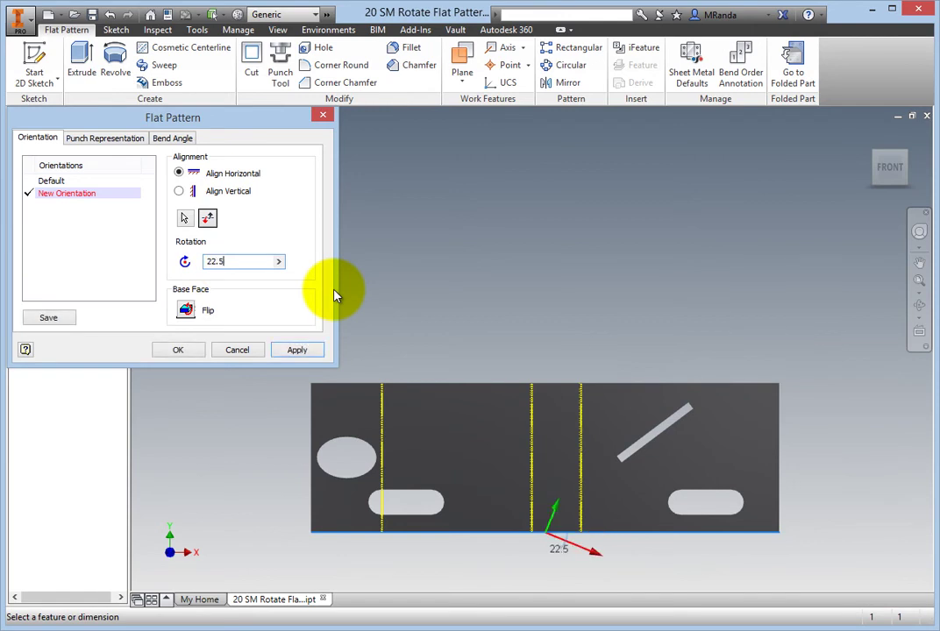
{"action": "left_click", "coordinate": [313, 349]}
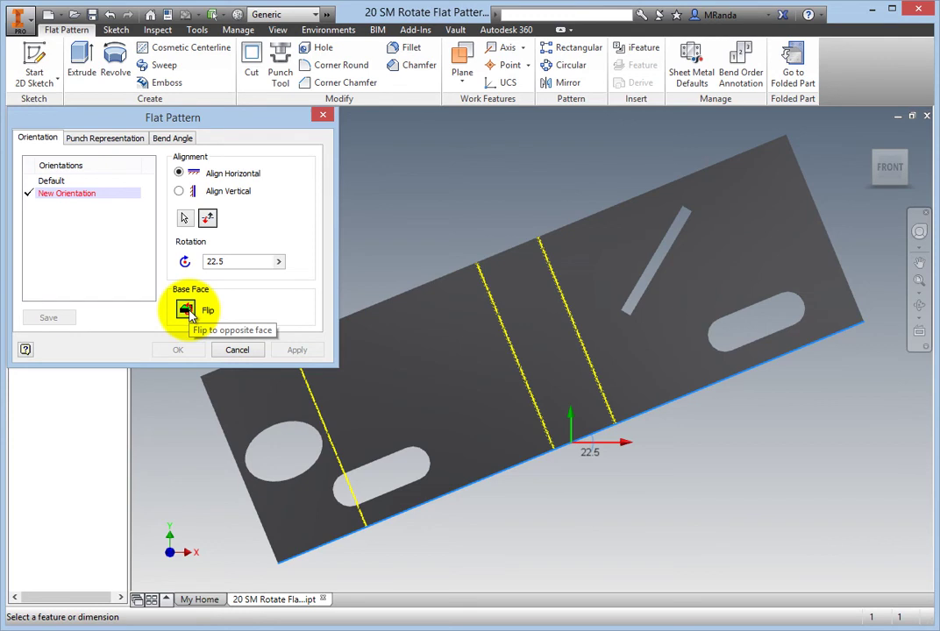
{"action": "left_click", "coordinate": [188, 312]}
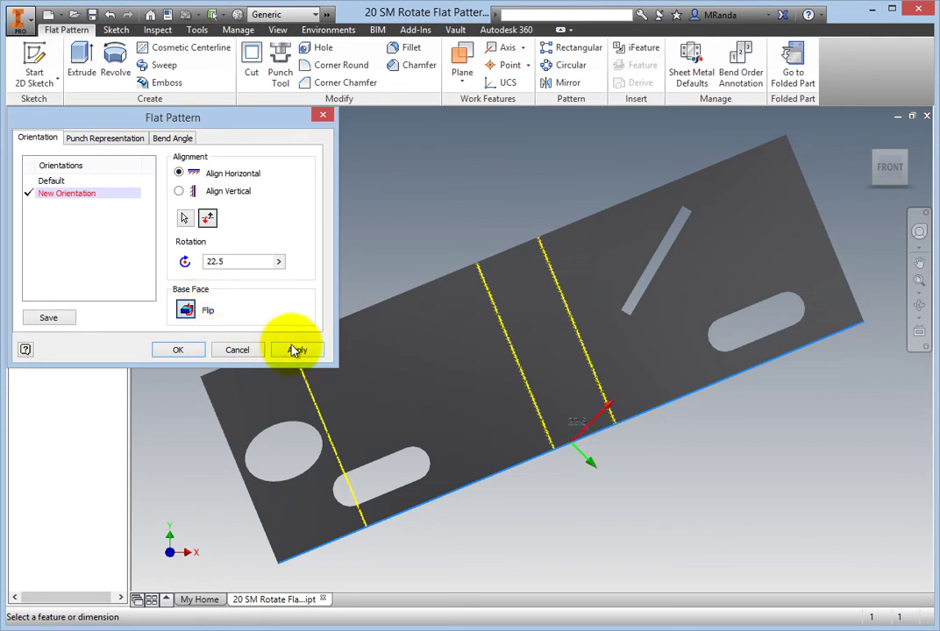
{"action": "left_click", "coordinate": [294, 349]}
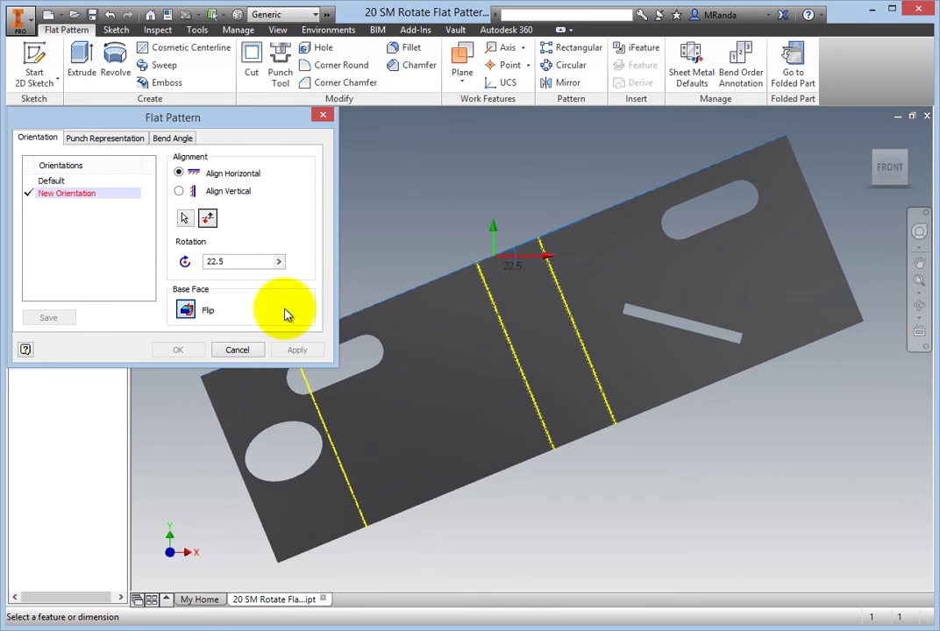
{"action": "left_click", "coordinate": [186, 310]}
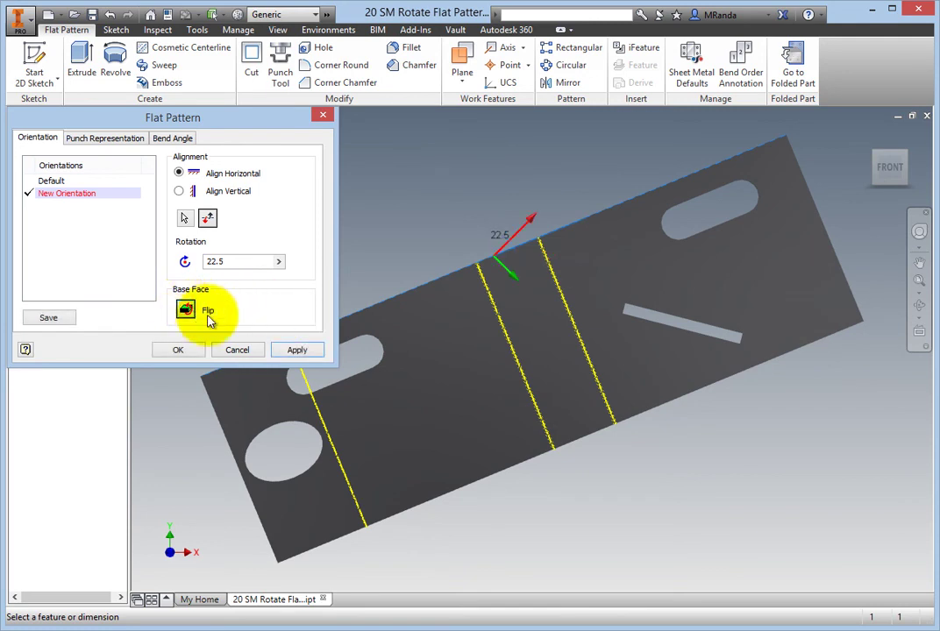
{"action": "left_click", "coordinate": [302, 350]}
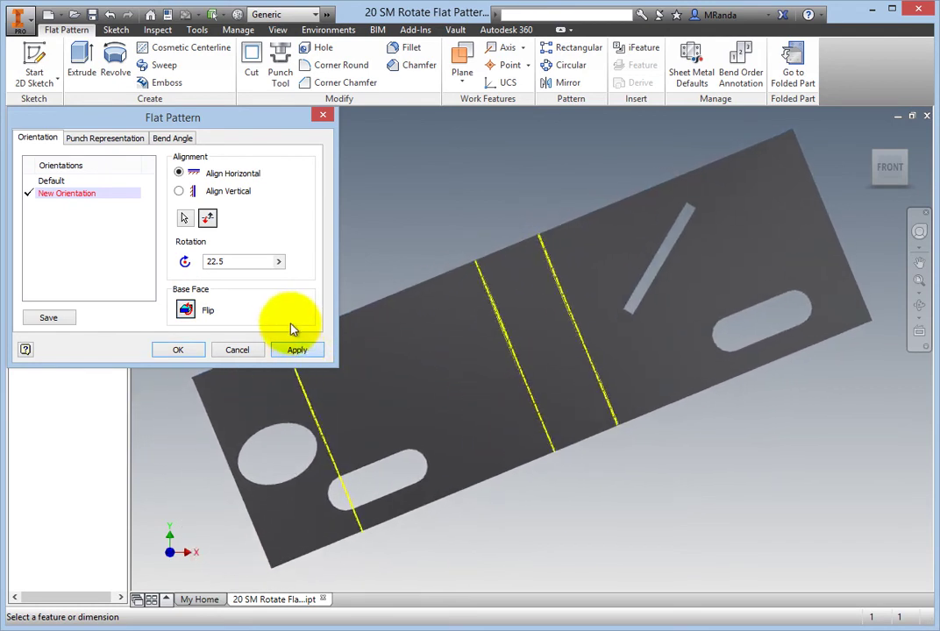
Step: Review the Punch Representation and Bend Angle options, leaving Bend Angle at Default (Report Bending Angle (A))
{"action": "left_click", "coordinate": [122, 140]}
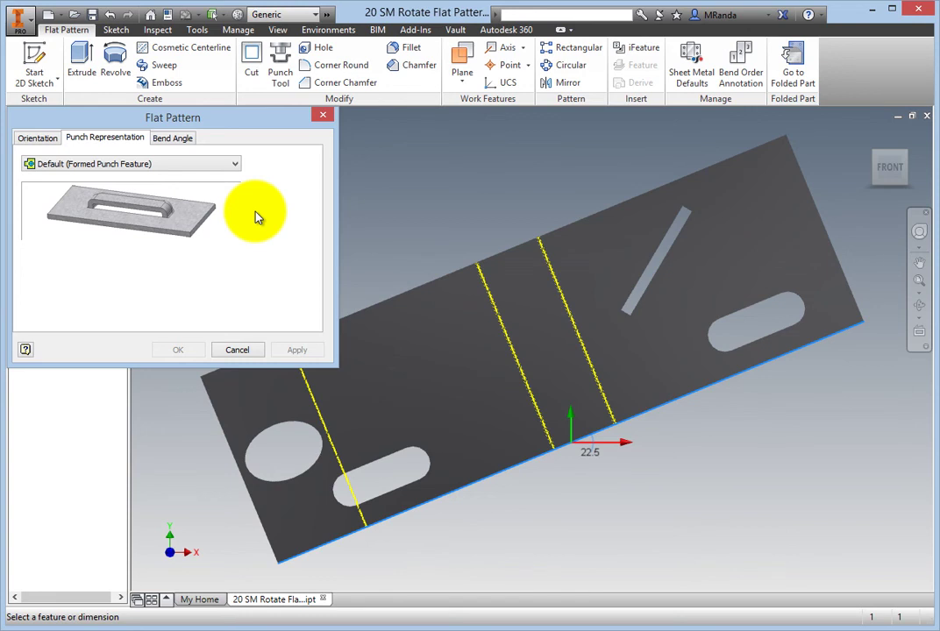
{"action": "left_click", "coordinate": [226, 167]}
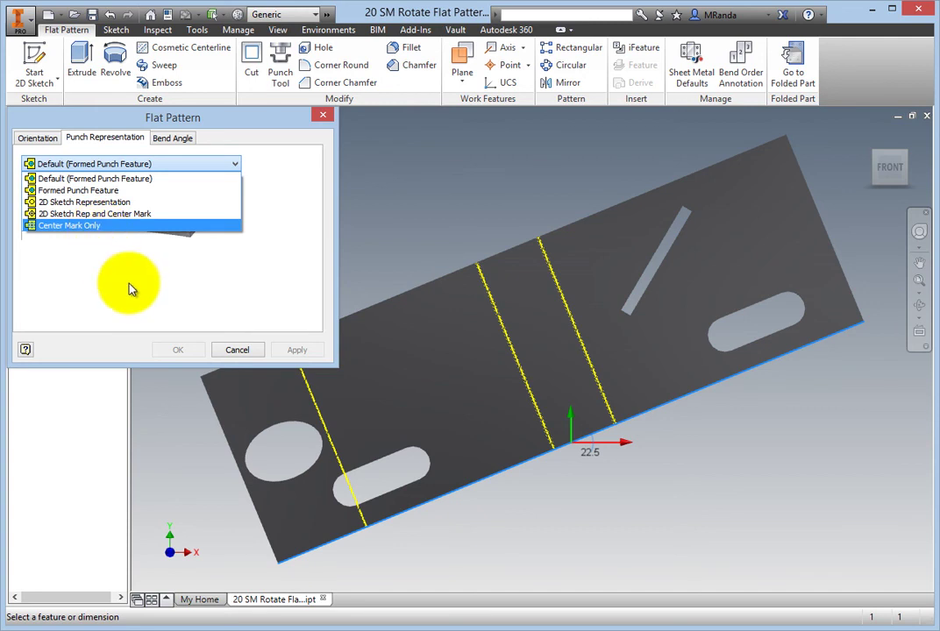
{"action": "left_click", "coordinate": [183, 146]}
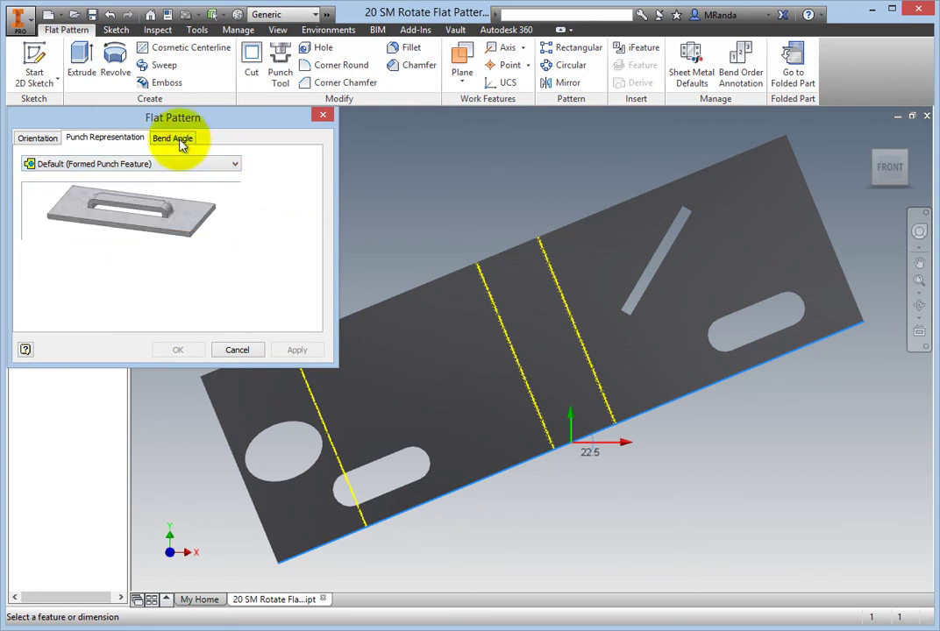
{"action": "left_click", "coordinate": [181, 145]}
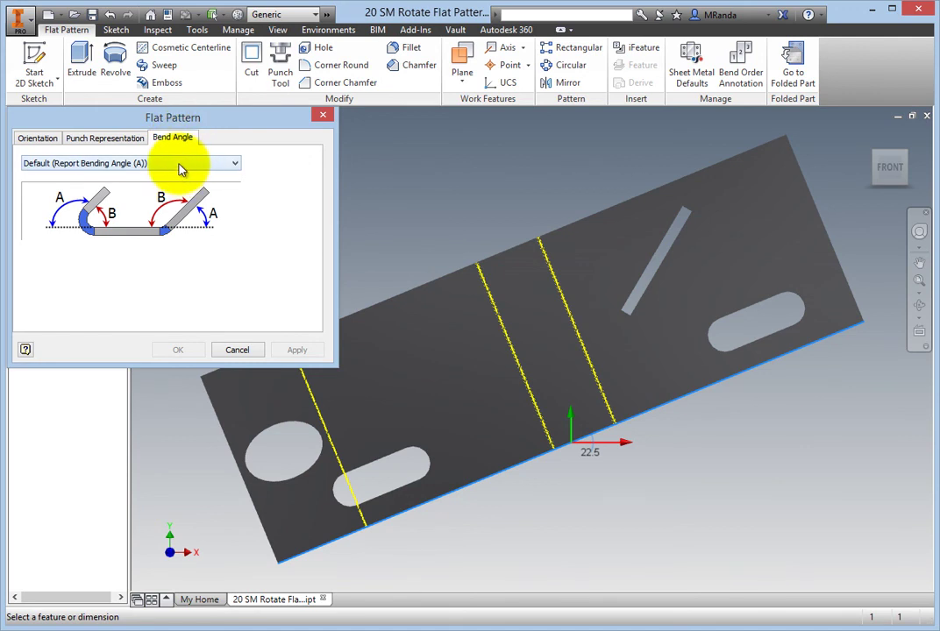
{"action": "left_click", "coordinate": [180, 165]}
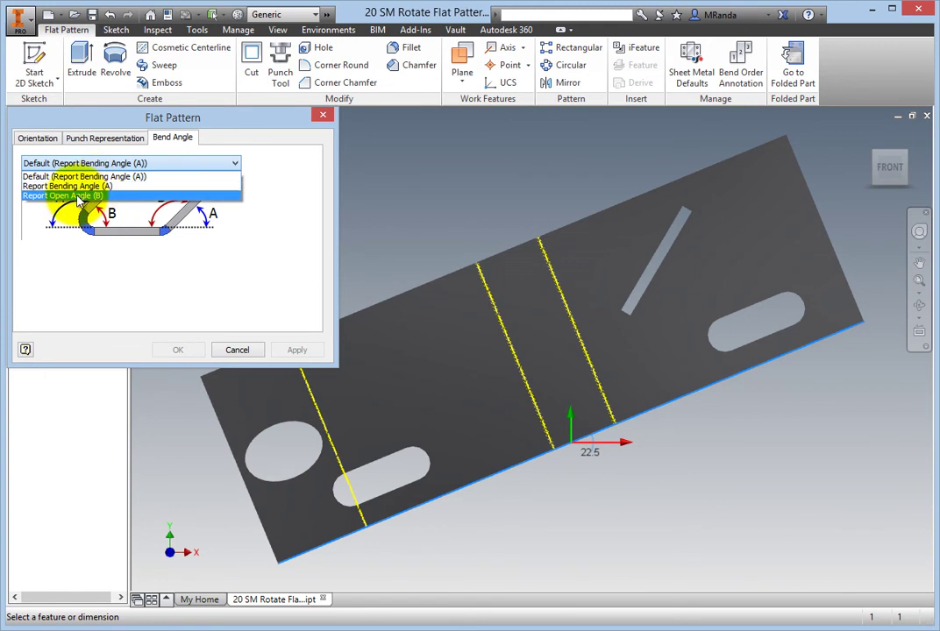
{"action": "left_click", "coordinate": [130, 284]}
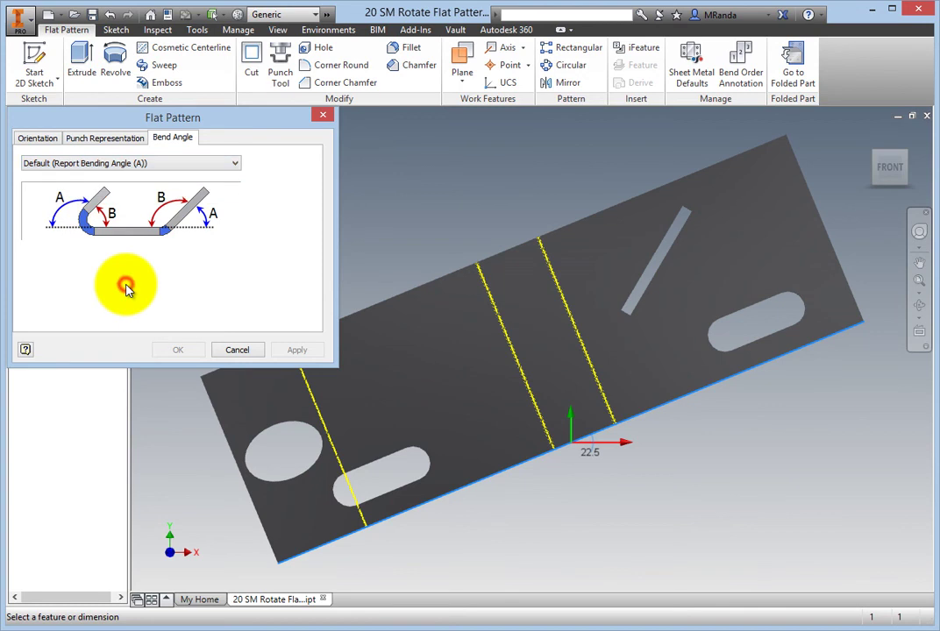
Step: Cancel out of the Flat Pattern dialog, leaving the pattern tilted 22.5 degrees
{"action": "left_click", "coordinate": [235, 349]}
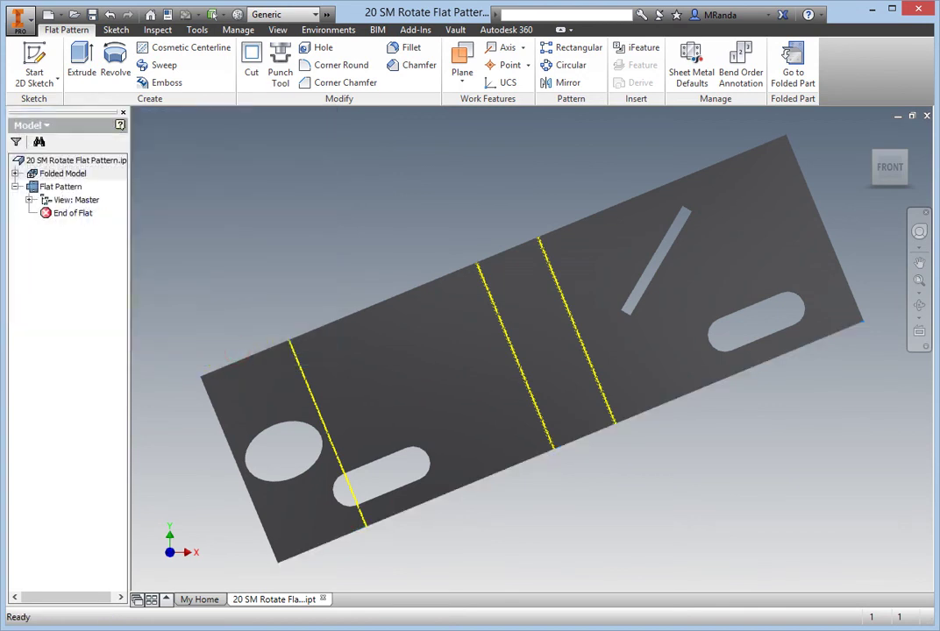